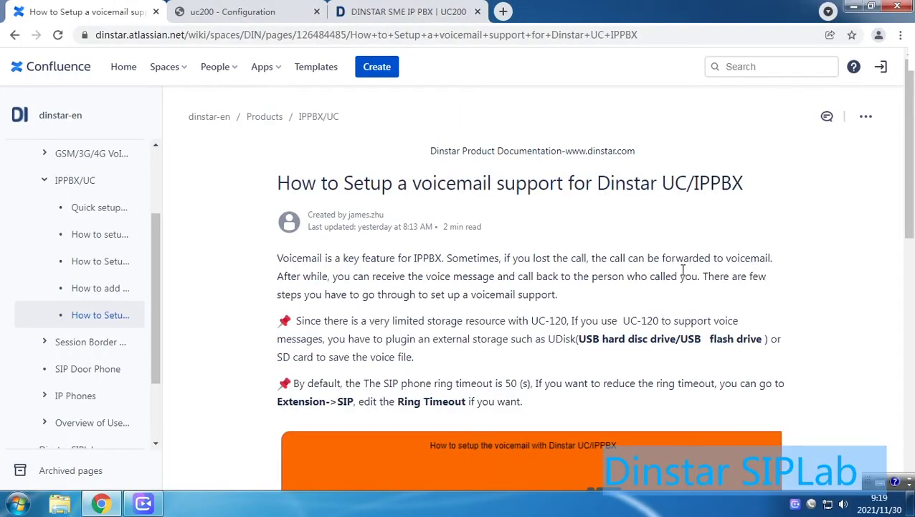
- Read the voicemail setup article, covering the storage and ring timeout notes, the call diagram and the five configuration steps
scroll(572, 285, "down", 2)
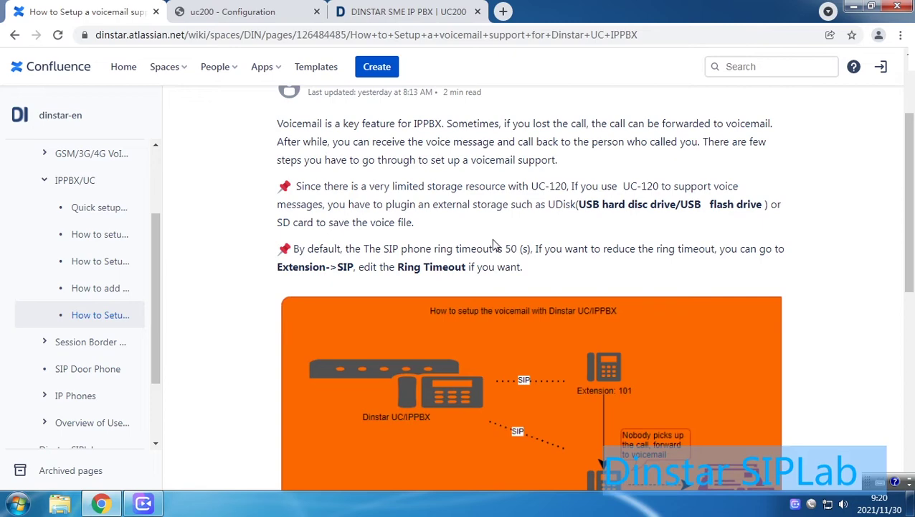
scroll(558, 230, "down", 1)
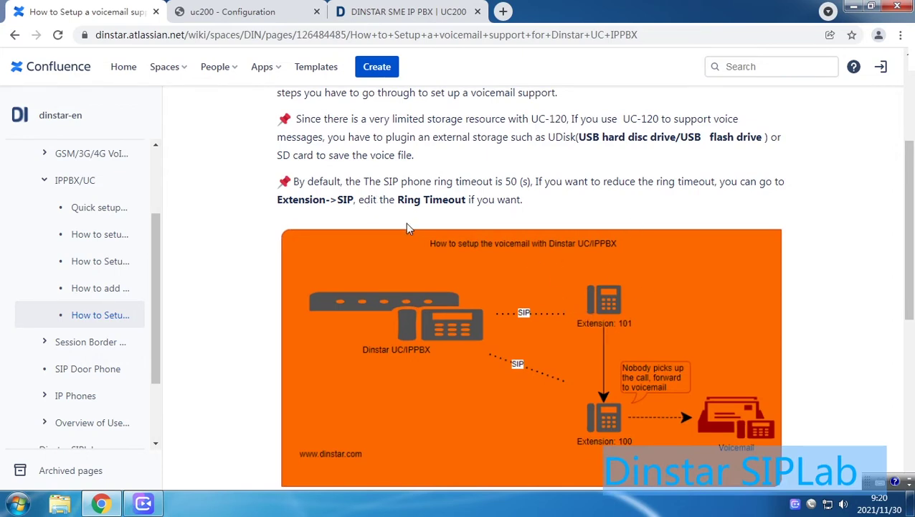
scroll(407, 222, "down", 1)
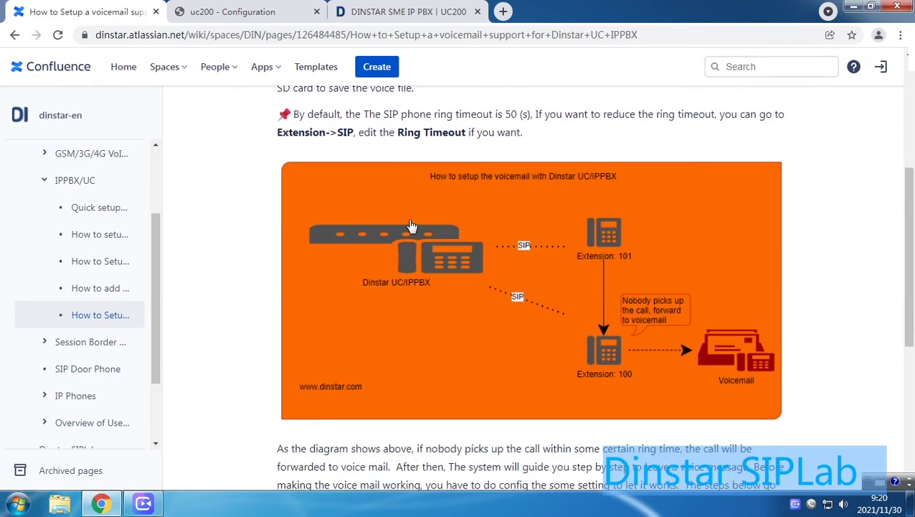
scroll(414, 225, "up", 1)
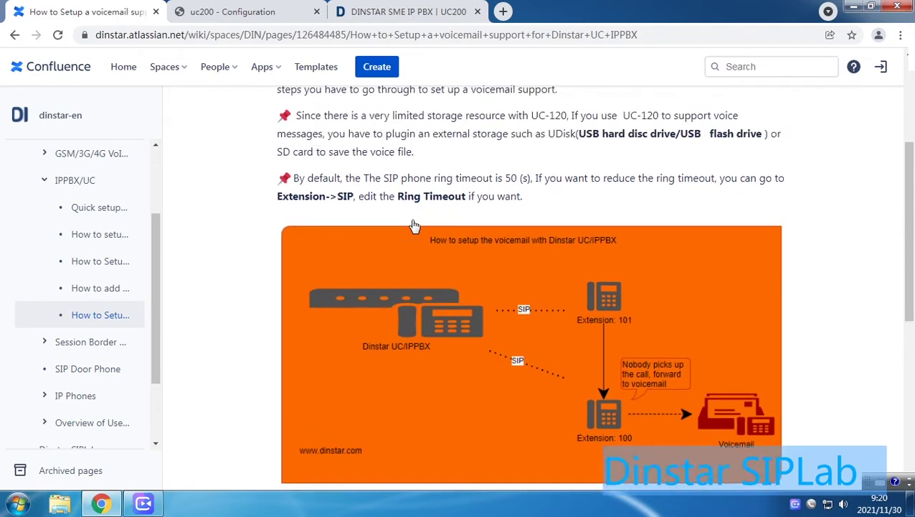
scroll(414, 225, "down", 1)
scroll(415, 225, "up", 1)
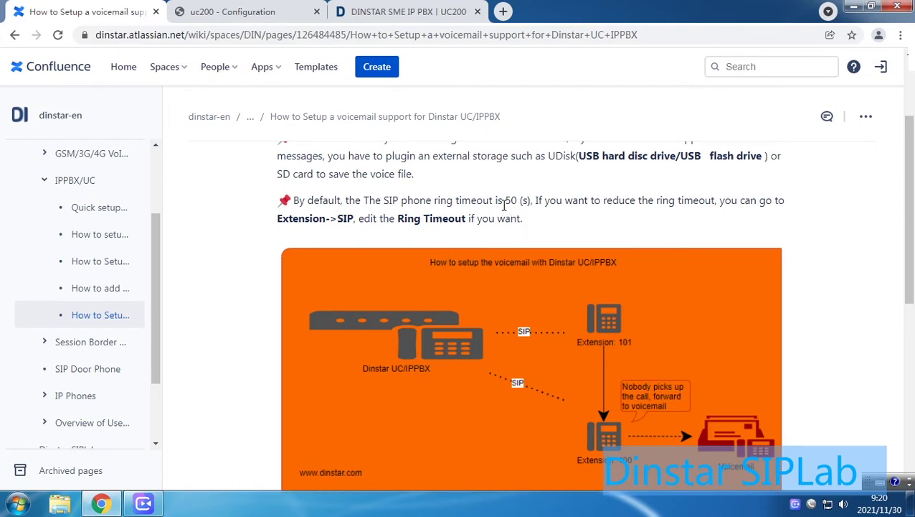
scroll(465, 215, "down", 3)
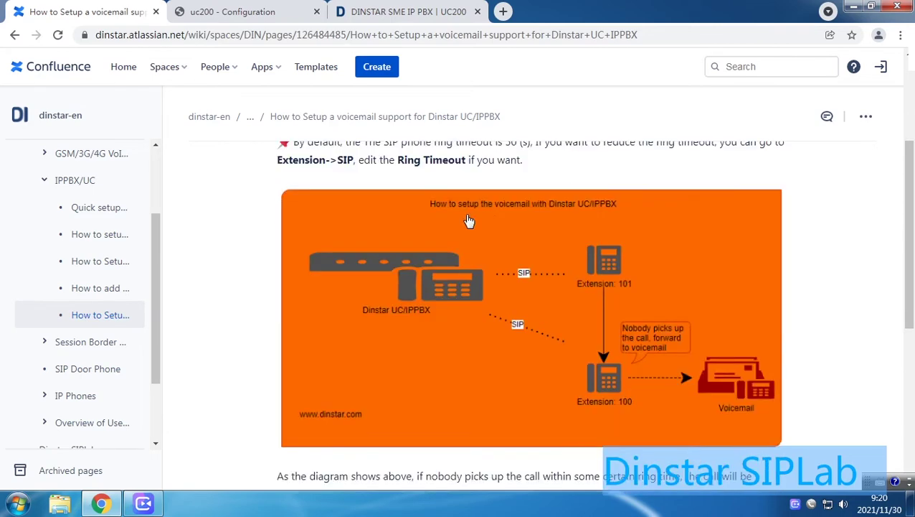
scroll(468, 221, "down", 2)
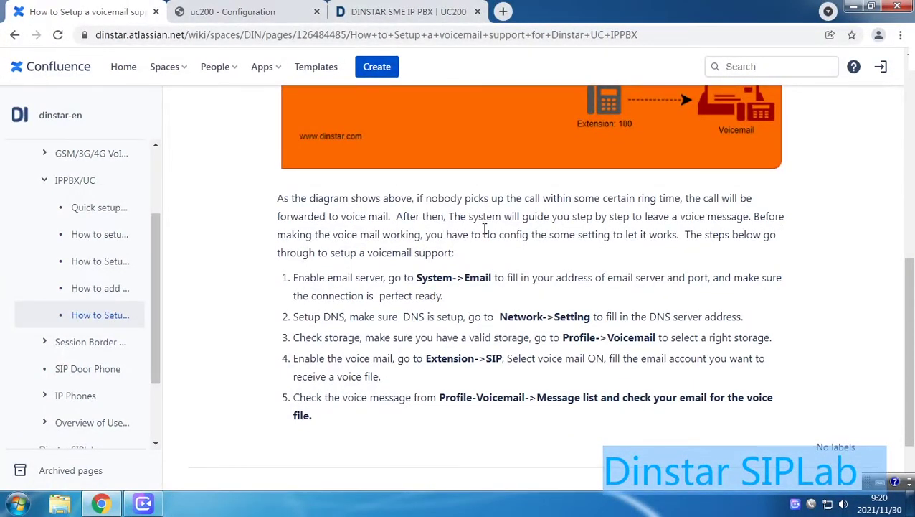
scroll(484, 228, "up", 7)
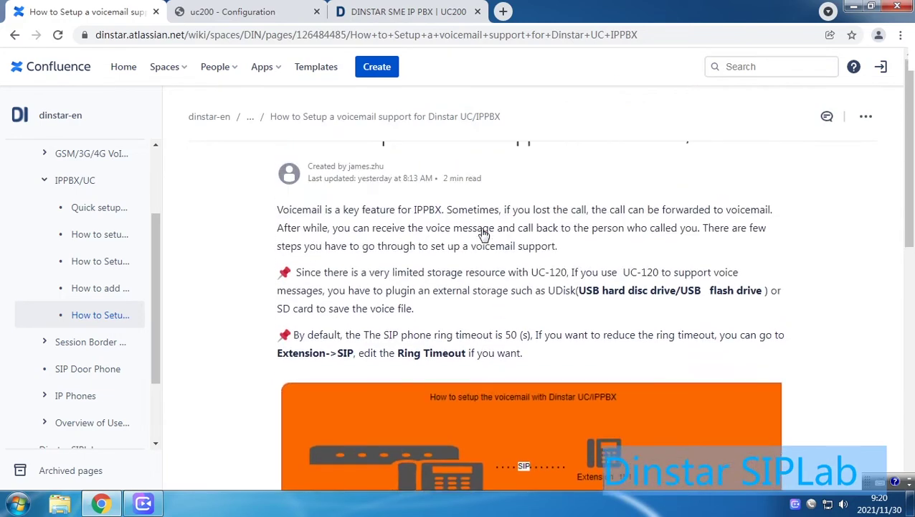
scroll(484, 230, "up", 1)
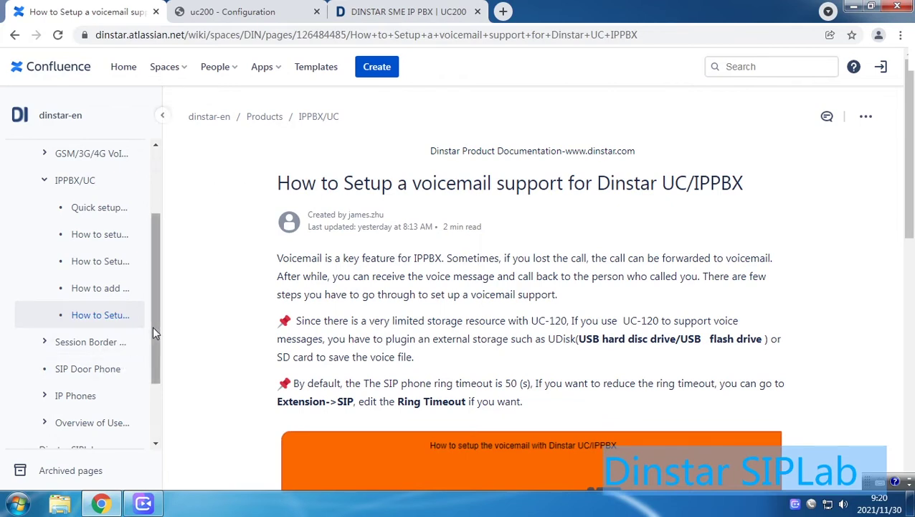
- Switch to the Dinstar UC200 product page and view the device's rear and front pictures
left_click(408, 13)
scroll(369, 199, "up", 3)
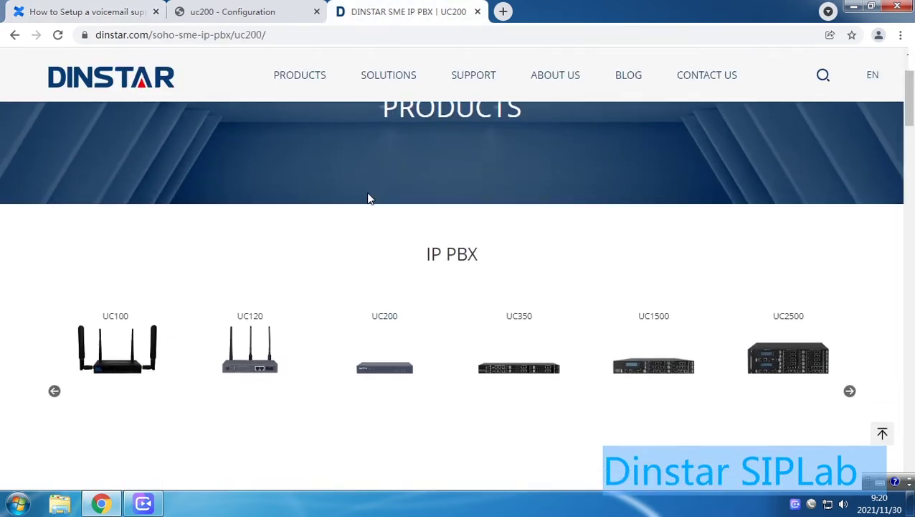
scroll(369, 199, "down", 3)
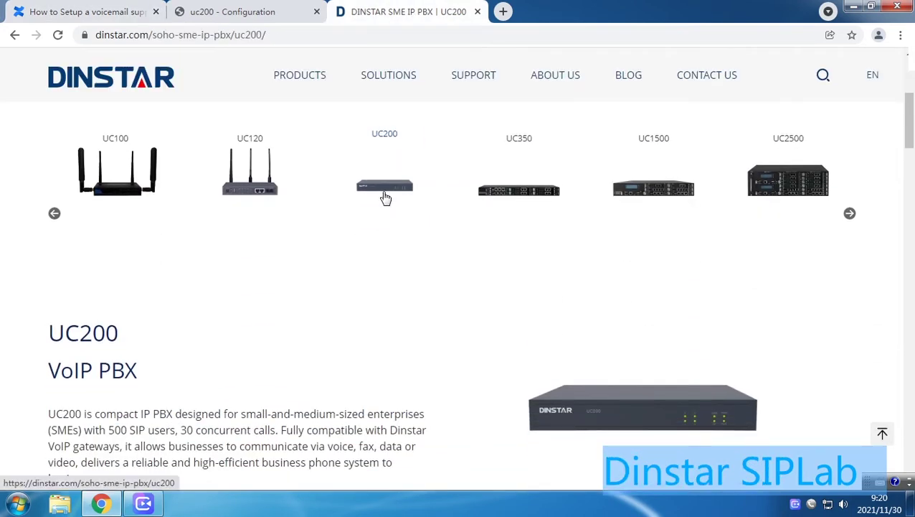
scroll(386, 198, "down", 4)
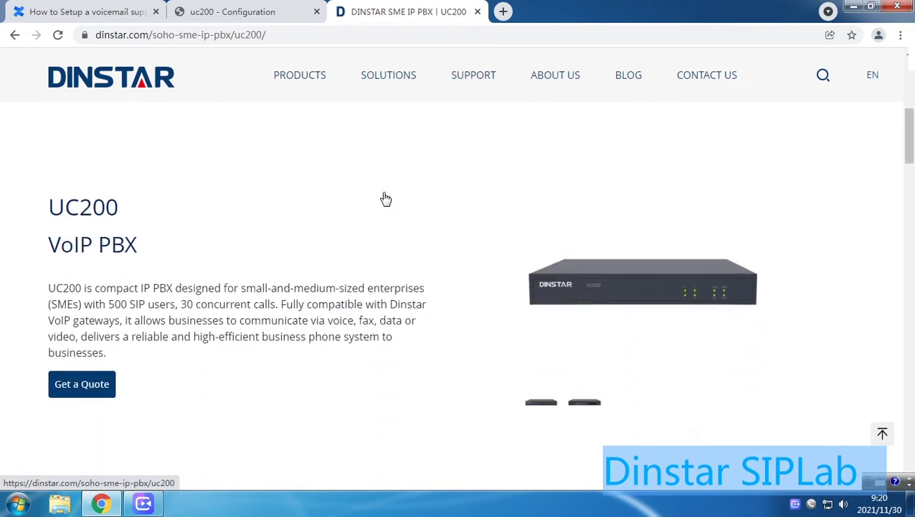
scroll(386, 198, "up", 1)
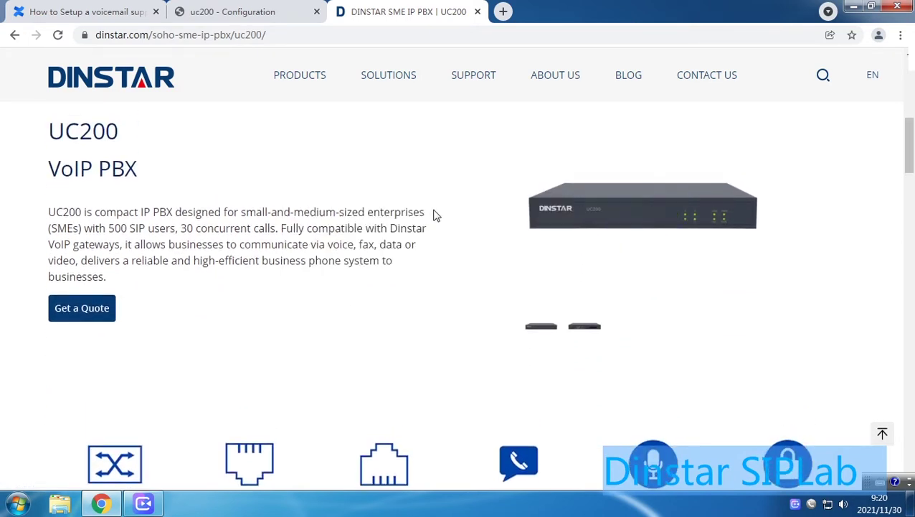
left_click(587, 328)
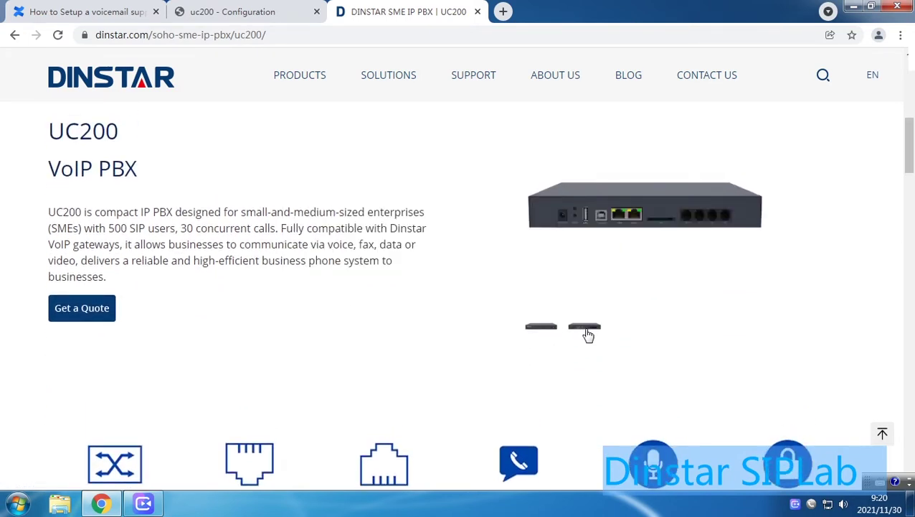
left_click(548, 330)
- Review the UC200's SME solution details and its full VoIP feature list, including the voicemail entries
scroll(366, 267, "down", 7)
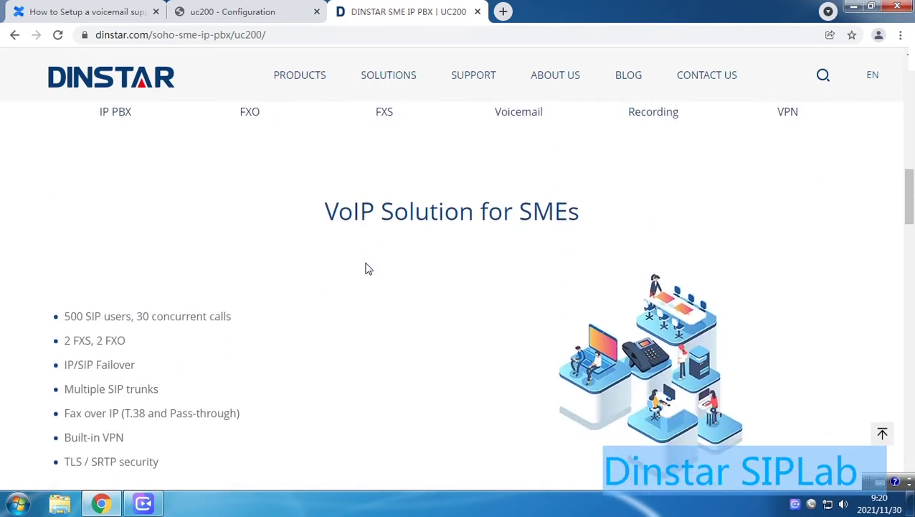
scroll(367, 268, "down", 5)
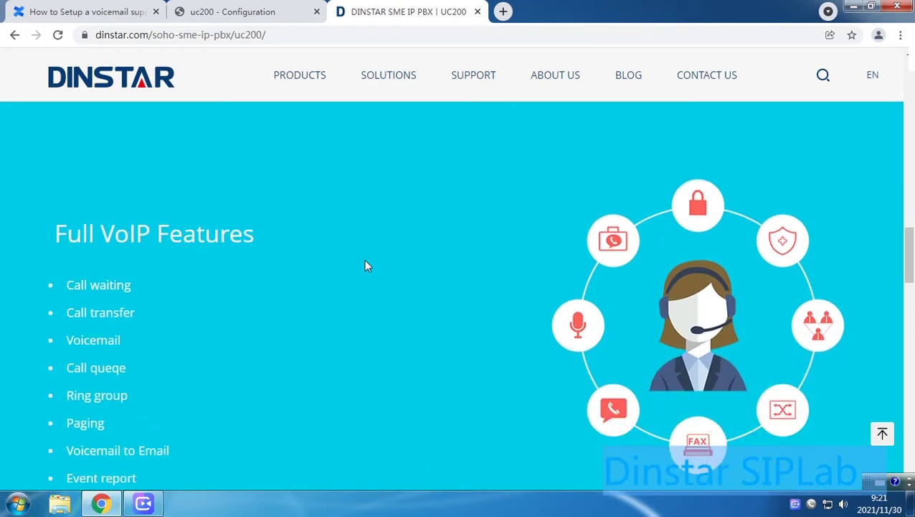
scroll(366, 266, "down", 2)
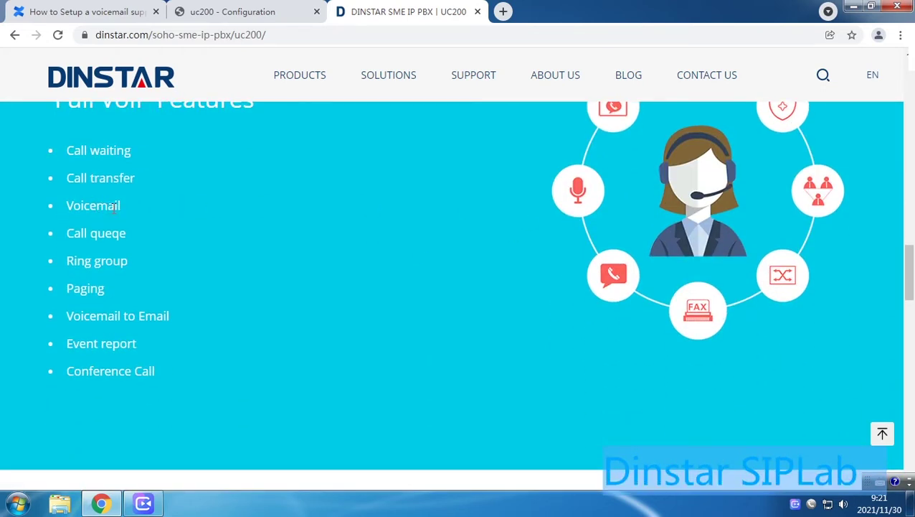
scroll(130, 213, "up", 1)
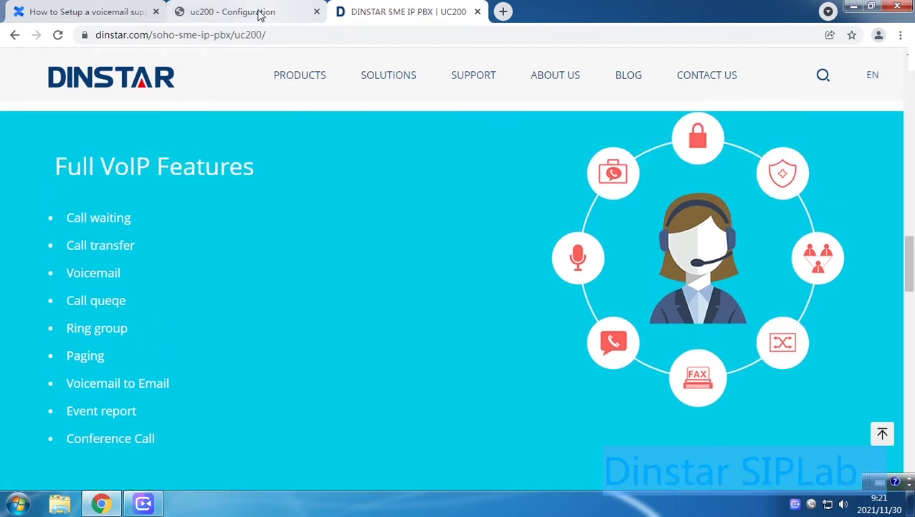
- Switch to the uc200 configuration site and open the system email settings to check the status and account fields
left_click(260, 13)
scroll(273, 223, "up", 3)
scroll(272, 222, "up", 1)
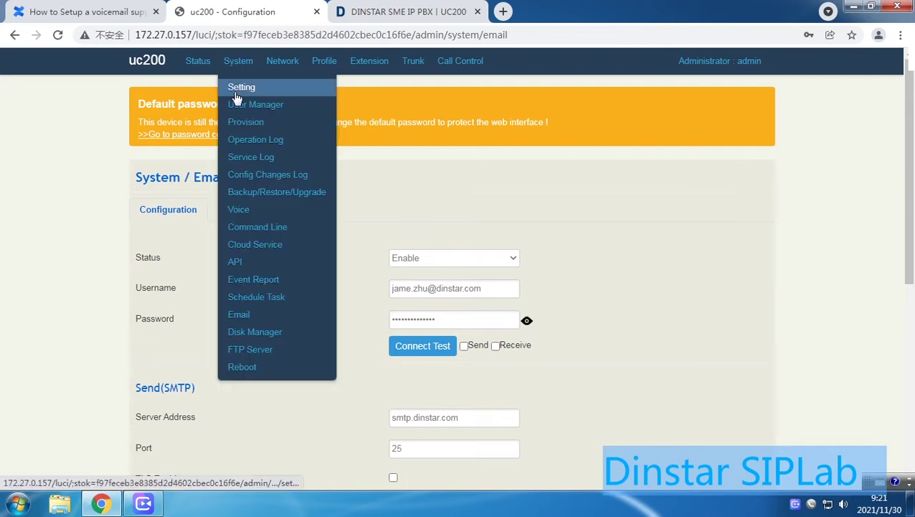
mouse_move(239, 65)
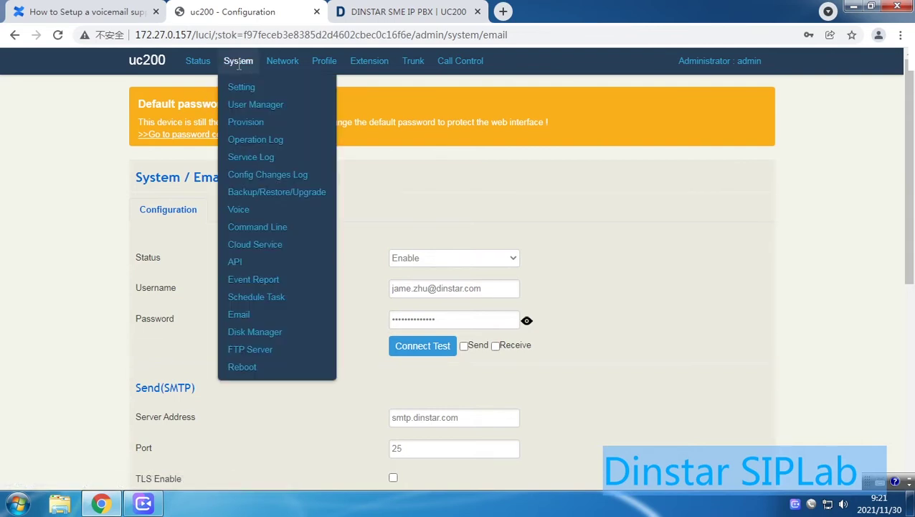
left_click(244, 316)
scroll(320, 265, "down", 3)
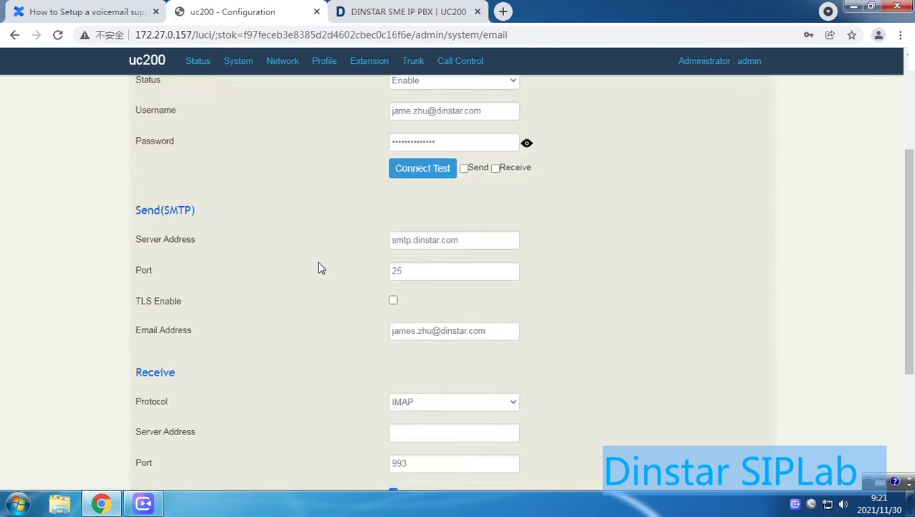
scroll(320, 266, "up", 2)
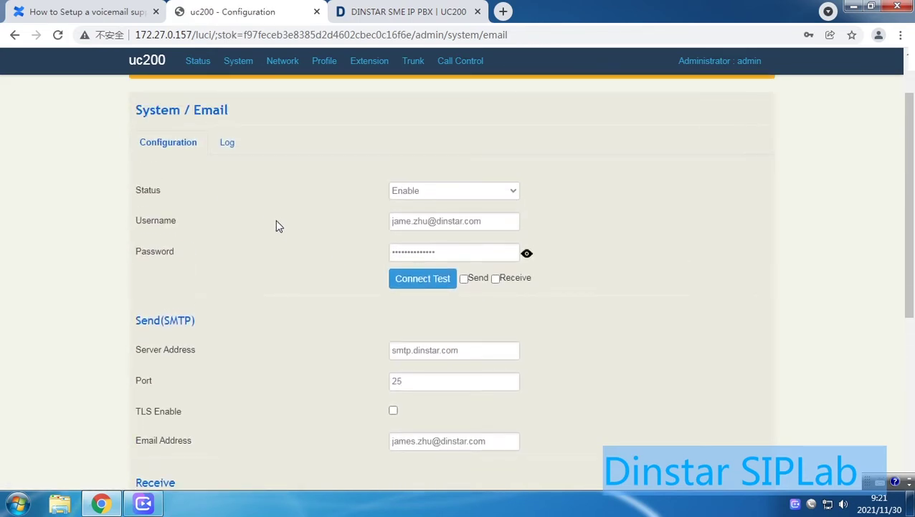
scroll(276, 220, "down", 1)
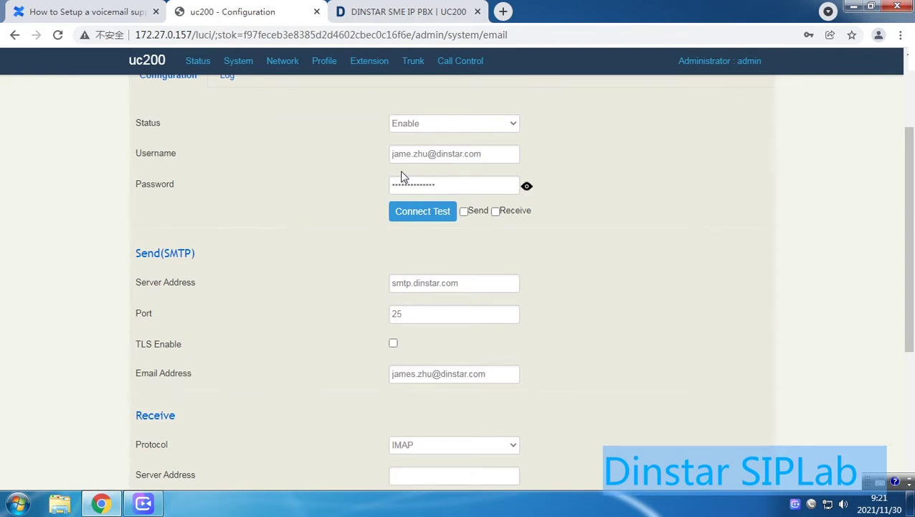
- Examine the SMTP sending and mail receiving settings of the email configuration
scroll(359, 210, "down", 1)
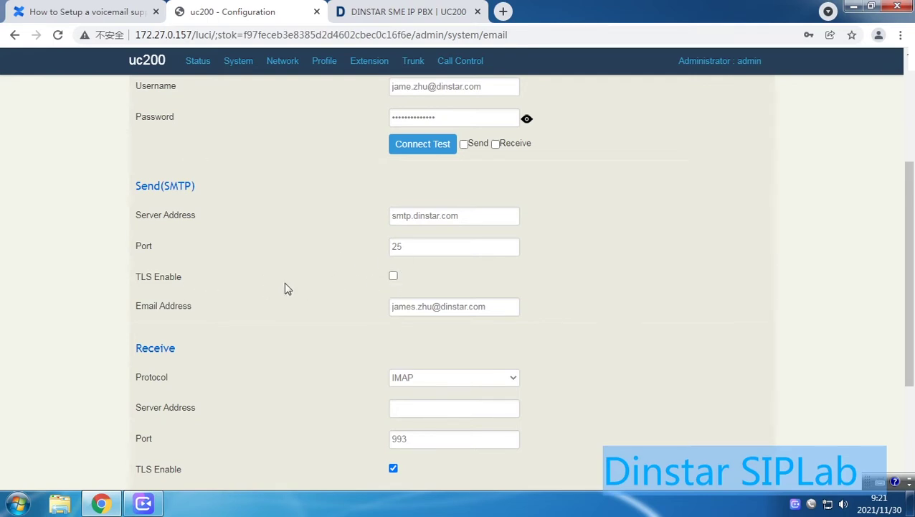
scroll(284, 287, "down", 1)
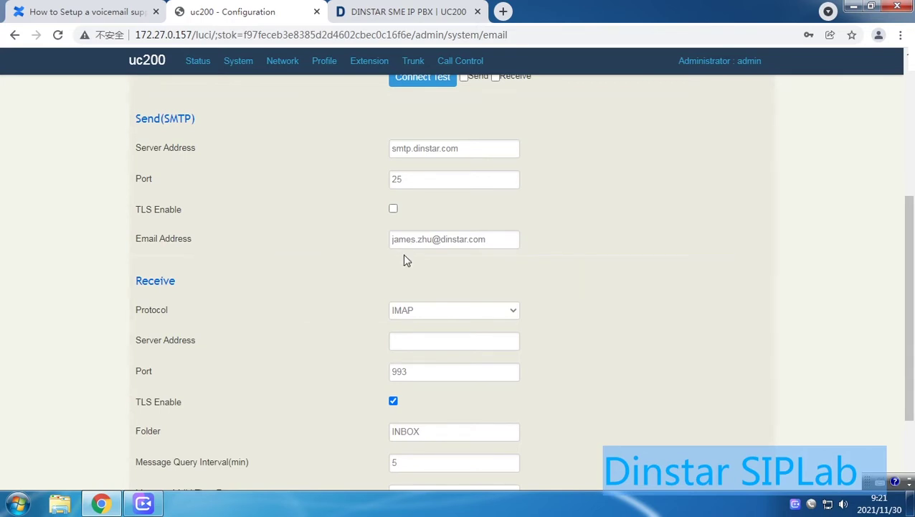
scroll(311, 259, "down", 1)
scroll(313, 259, "up", 3)
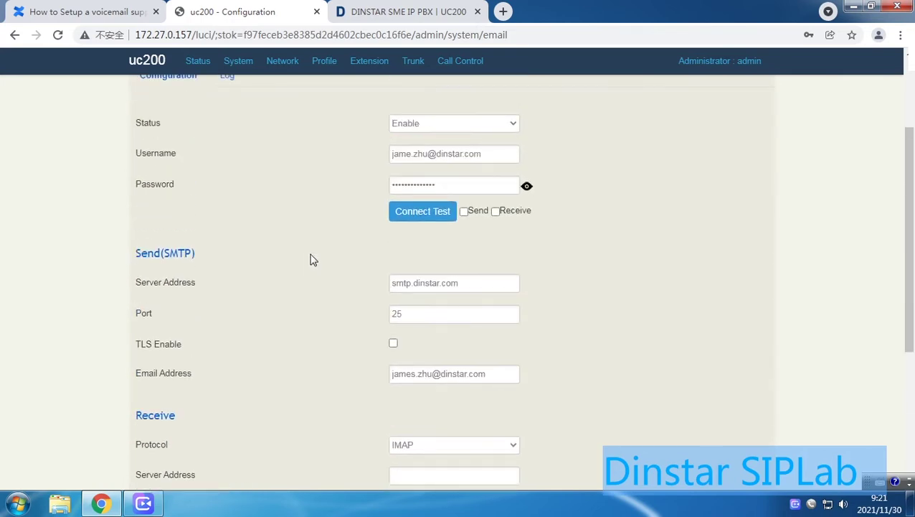
scroll(311, 259, "up", 1)
scroll(362, 285, "down", 1)
scroll(361, 283, "down", 4)
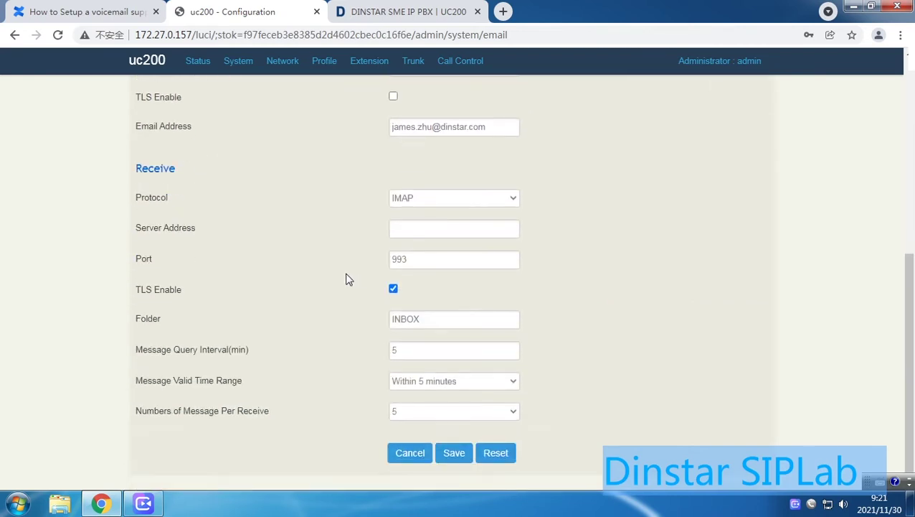
scroll(346, 278, "up", 1)
scroll(345, 278, "down", 1)
scroll(345, 277, "up", 1)
scroll(346, 277, "down", 1)
scroll(256, 284, "up", 5)
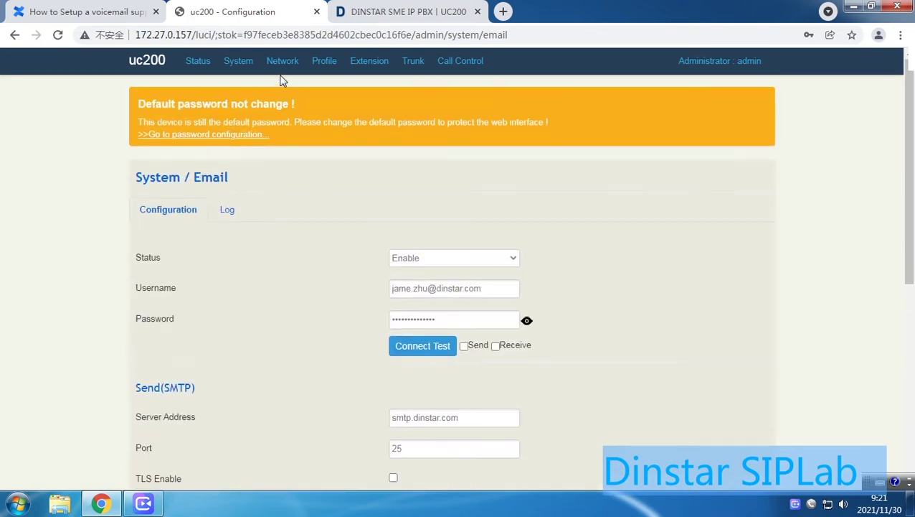
- Open the voicemail profile configuration and check the available master storage location options, leaving the selection at Local
mouse_move(281, 66)
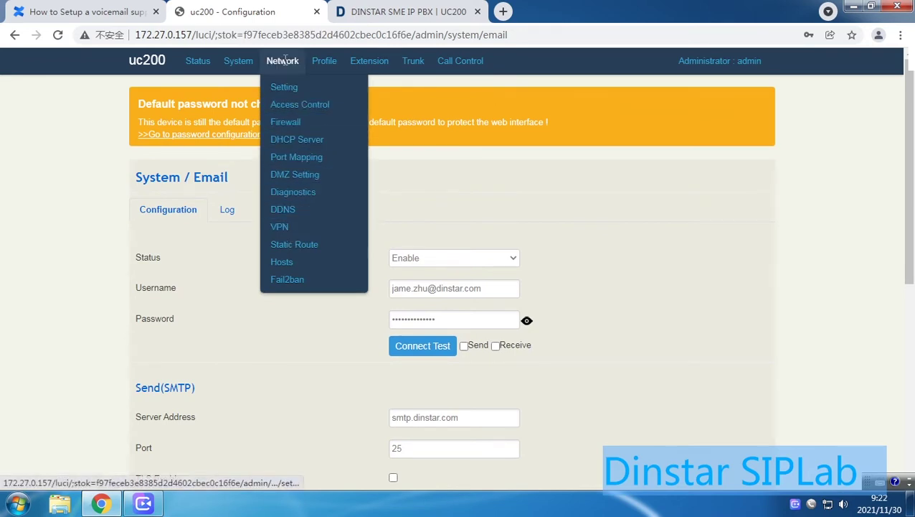
mouse_move(324, 60)
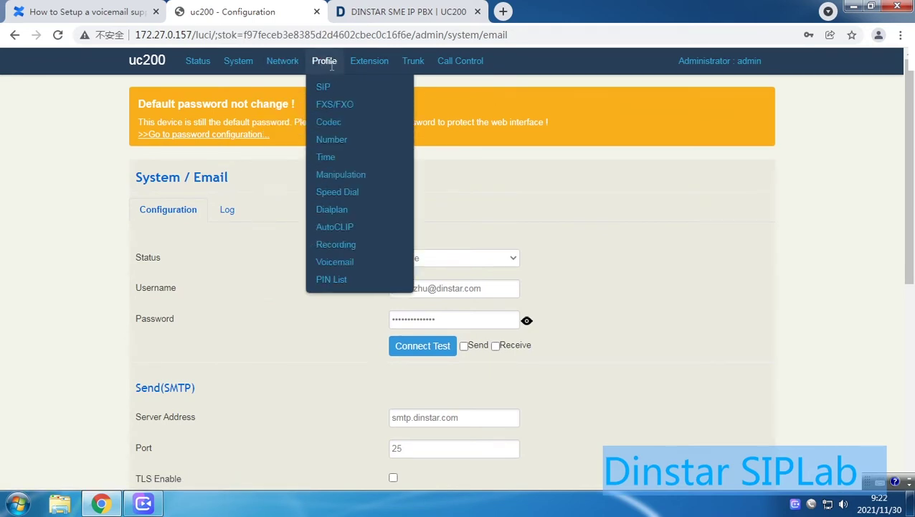
left_click(348, 263)
scroll(249, 247, "down", 1)
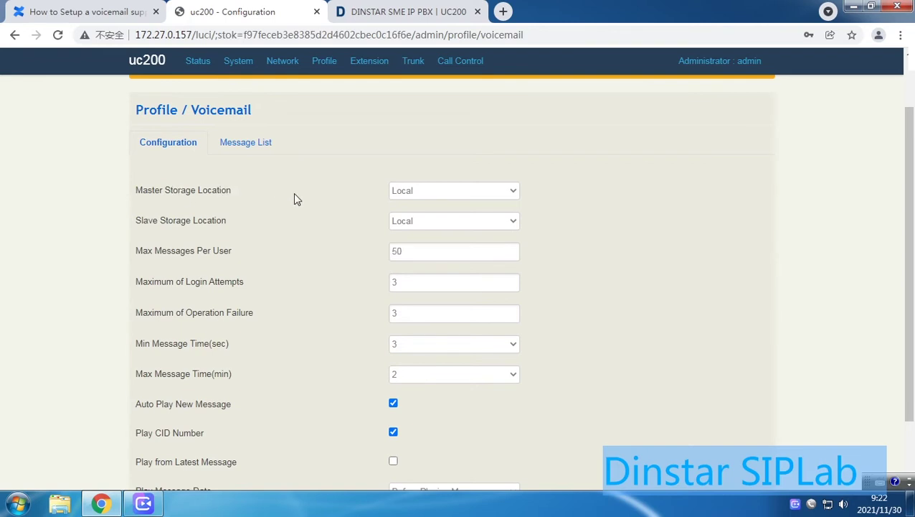
left_click(511, 198)
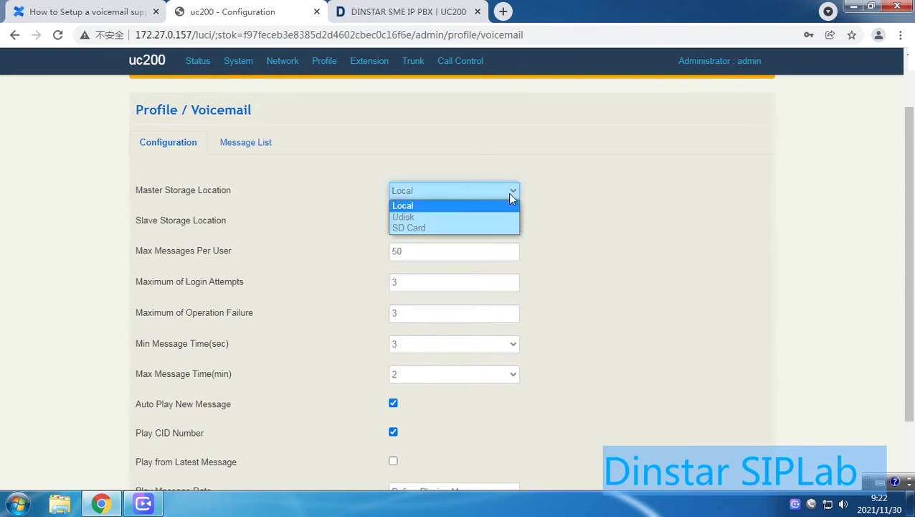
left_click(513, 193)
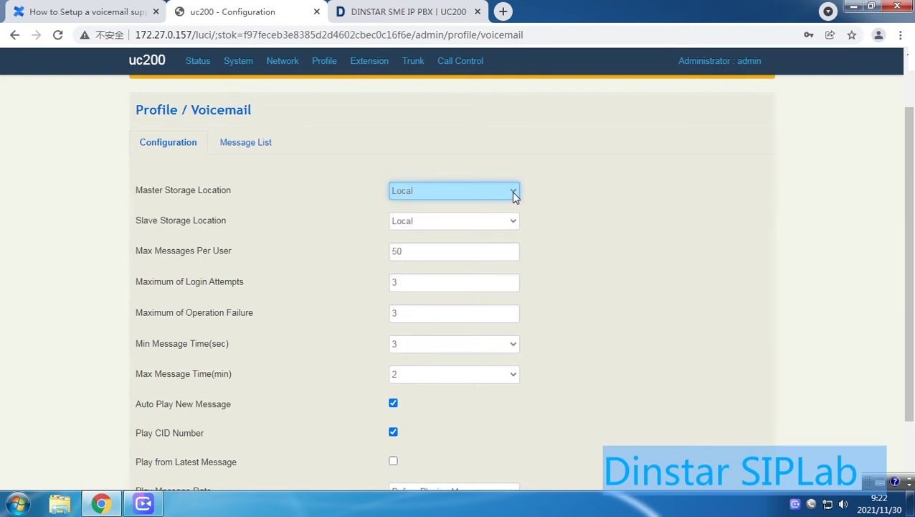
left_click(514, 196)
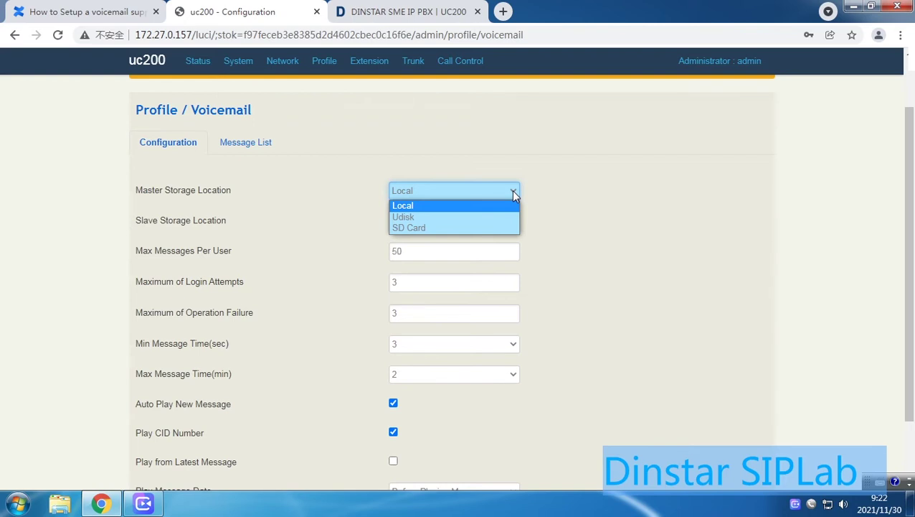
left_click(586, 199)
scroll(586, 199, "down", 1)
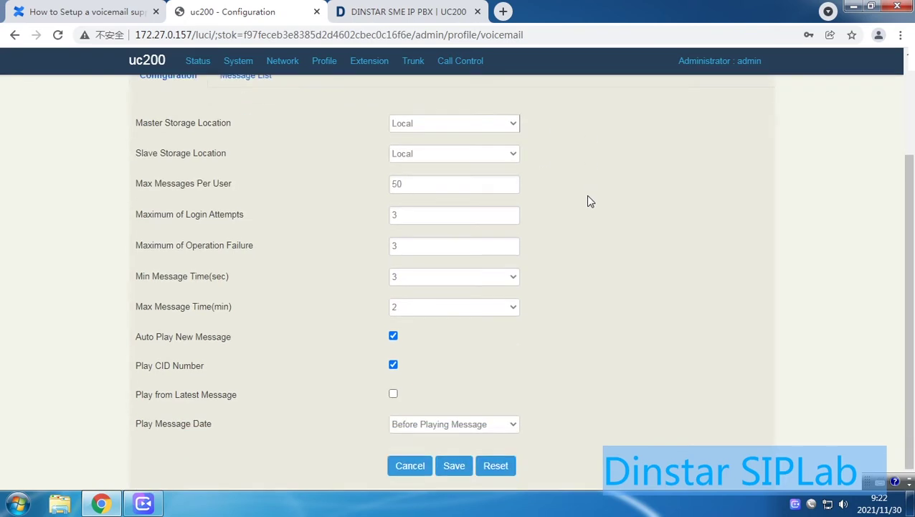
- Open the SIP extension list and bring up extension 100 for editing
scroll(586, 200, "up", 2)
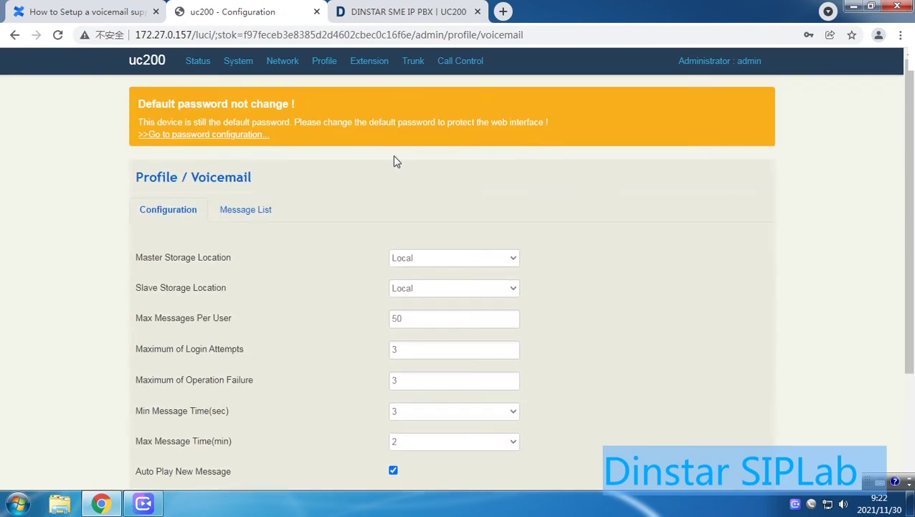
mouse_move(368, 64)
left_click(363, 89)
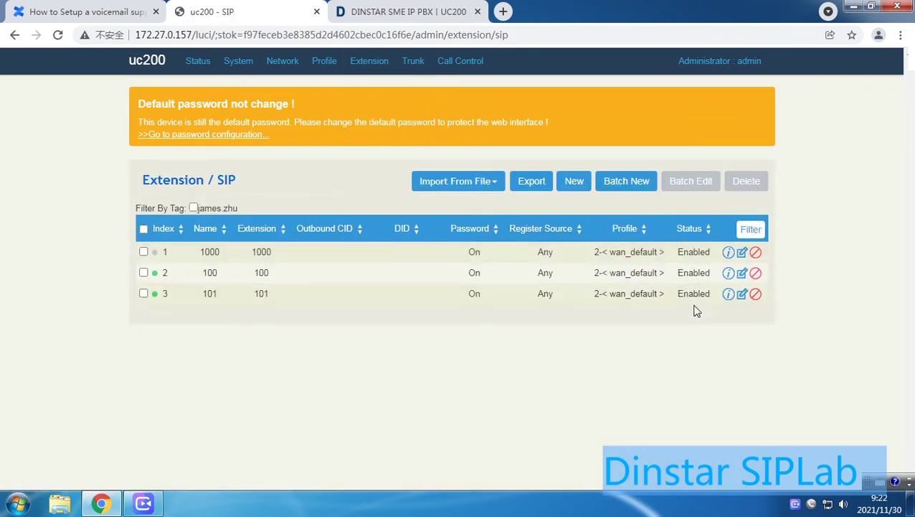
left_click(742, 274)
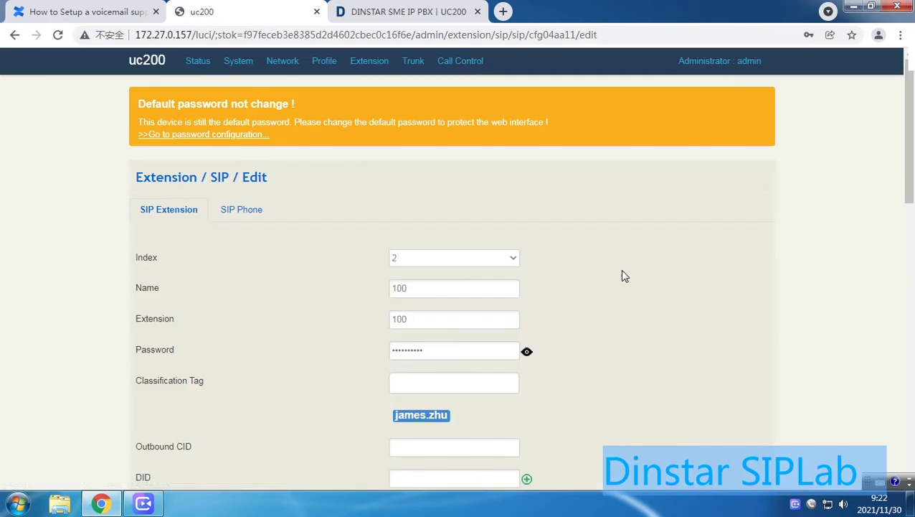
- Check extension 100's voicemail options, including the password, message forwarding and destination address fields, leaving Voicemail set to On
scroll(622, 272, "down", 1)
scroll(621, 271, "down", 1)
scroll(618, 267, "down", 3)
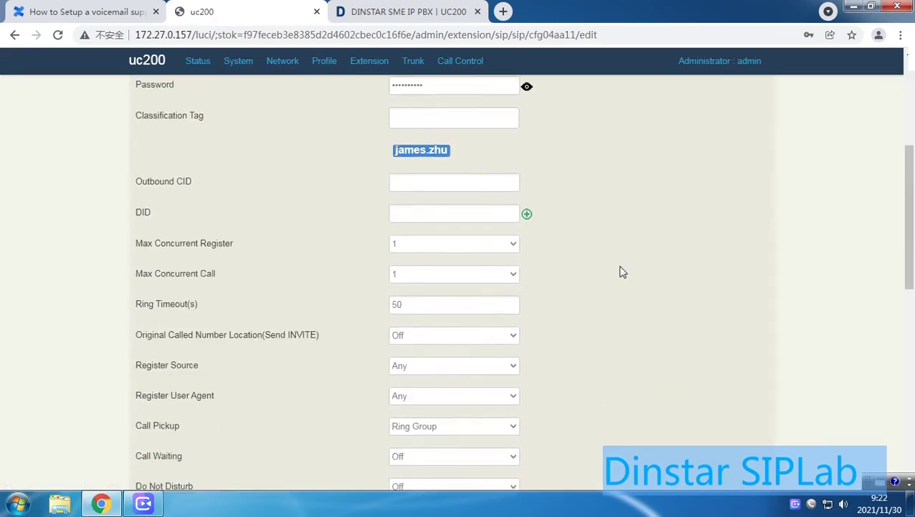
scroll(622, 271, "down", 7)
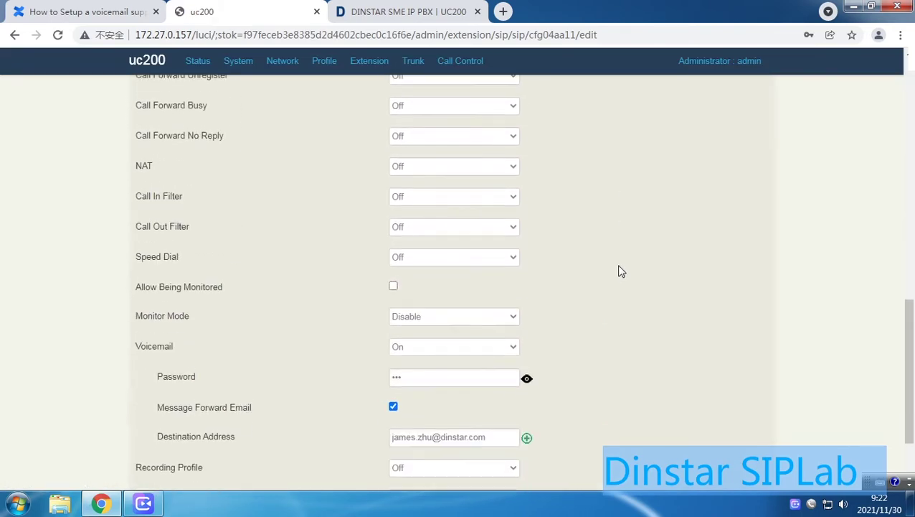
scroll(622, 271, "down", 1)
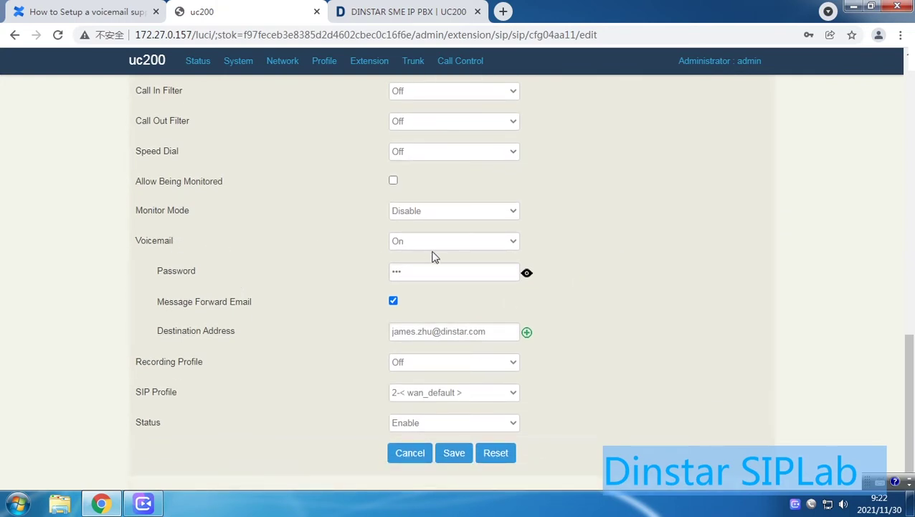
left_click(465, 243)
left_click(465, 247)
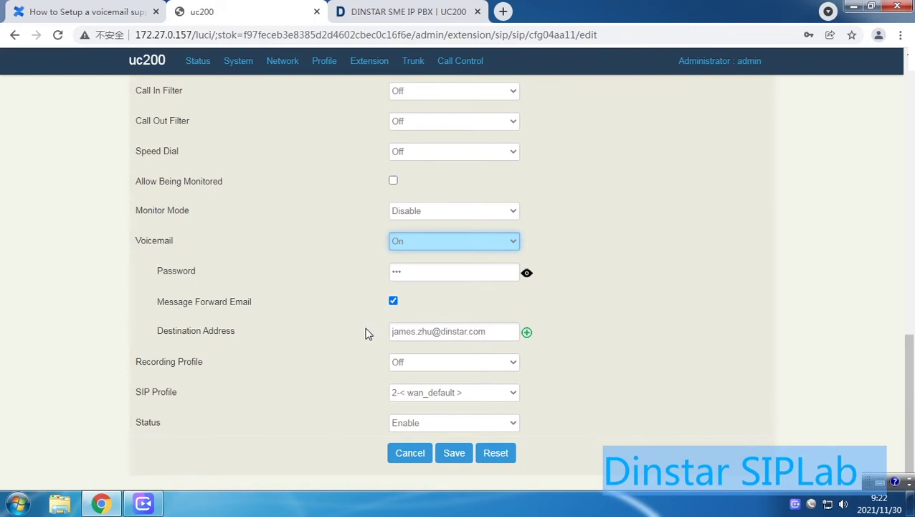
- Switch to the Confluence voicemail guide and review the call-forwarding diagram and the numbered setup steps
scroll(347, 326, "up", 6)
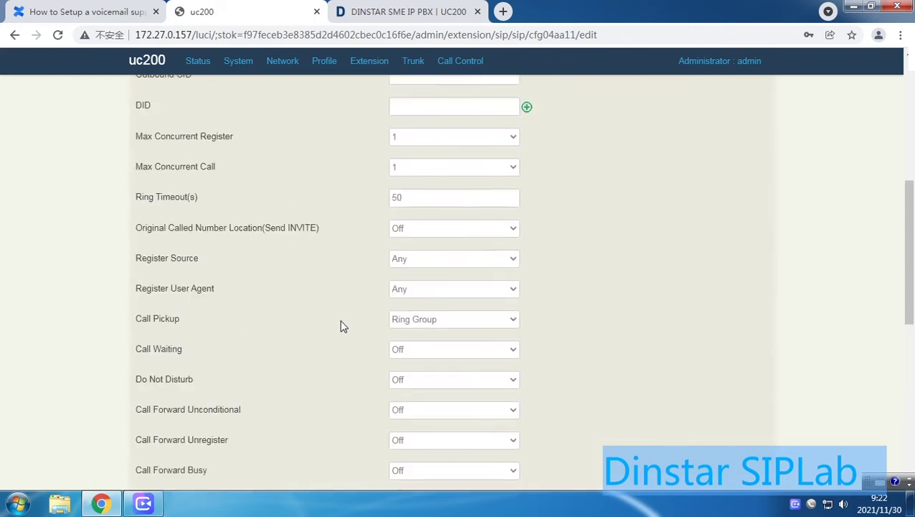
scroll(341, 326, "up", 5)
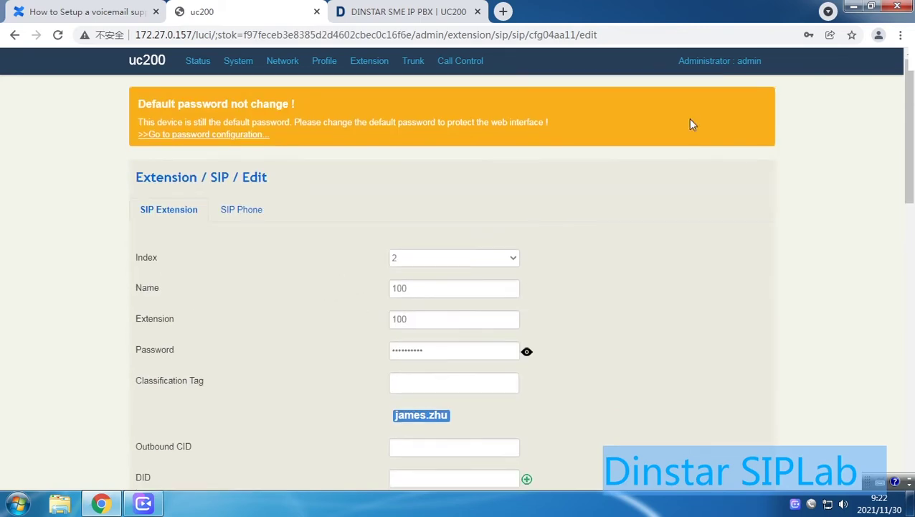
left_click(37, 10)
scroll(400, 330, "down", 5)
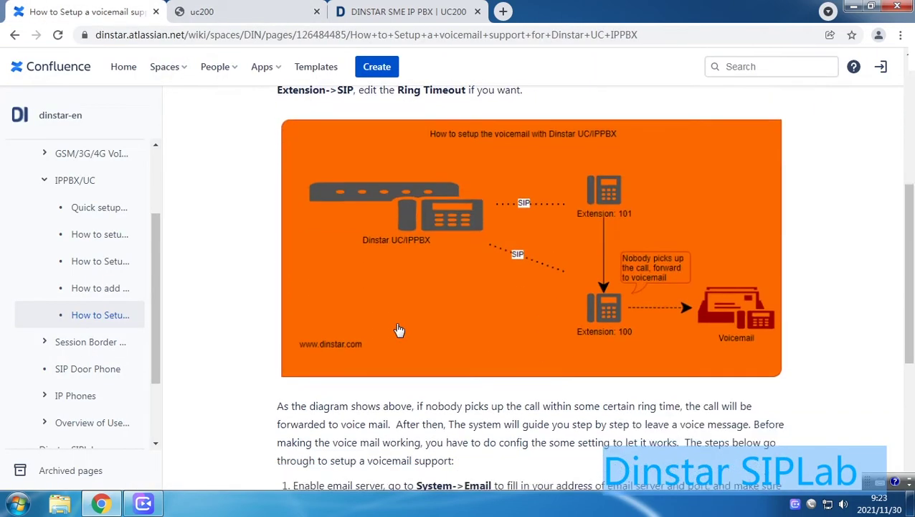
scroll(399, 330, "down", 4)
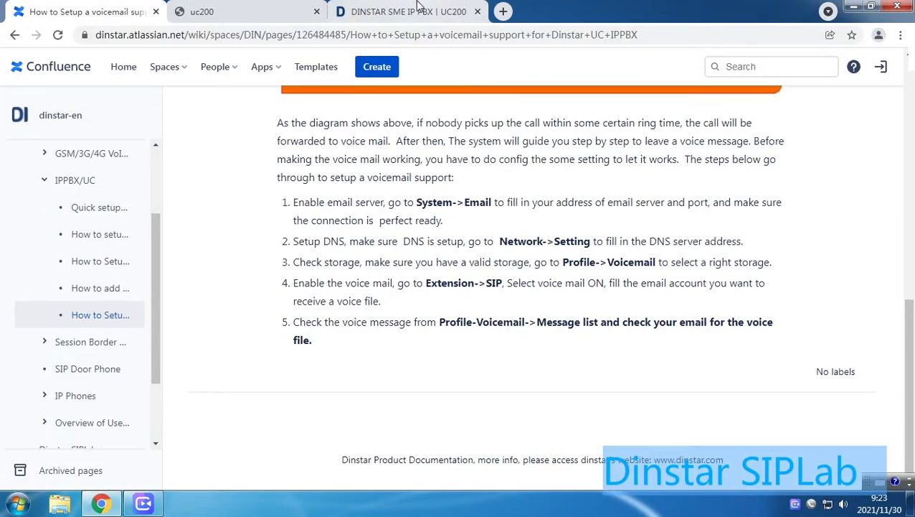
- Return to the uc200 configuration site and open the network settings to check the preferred and alternate DNS server fields
left_click(219, 11)
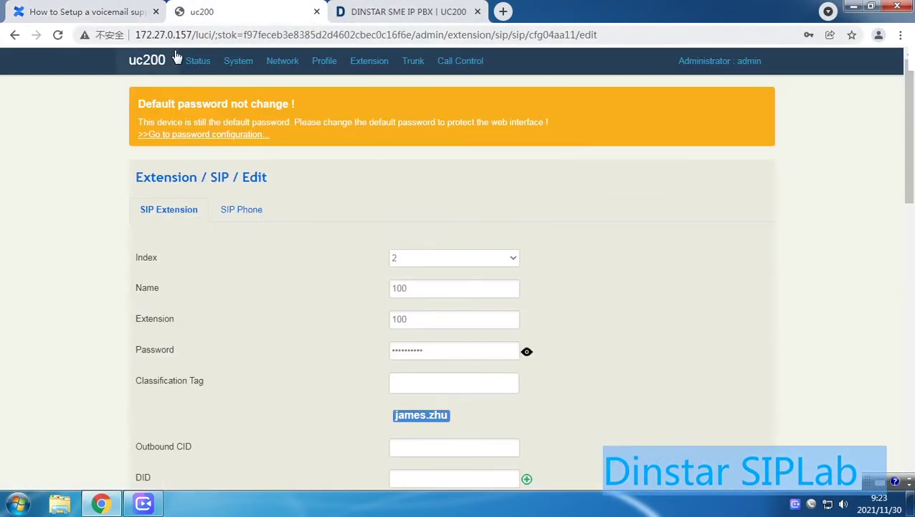
mouse_move(231, 66)
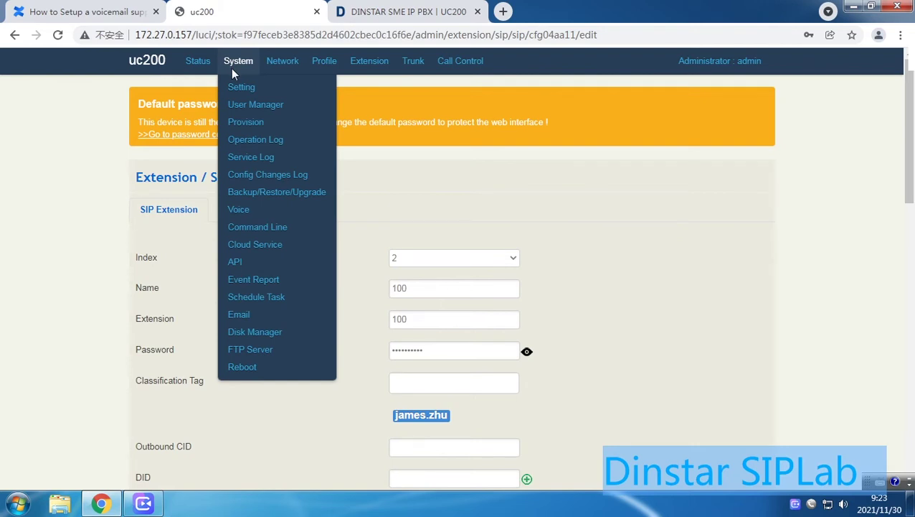
mouse_move(273, 70)
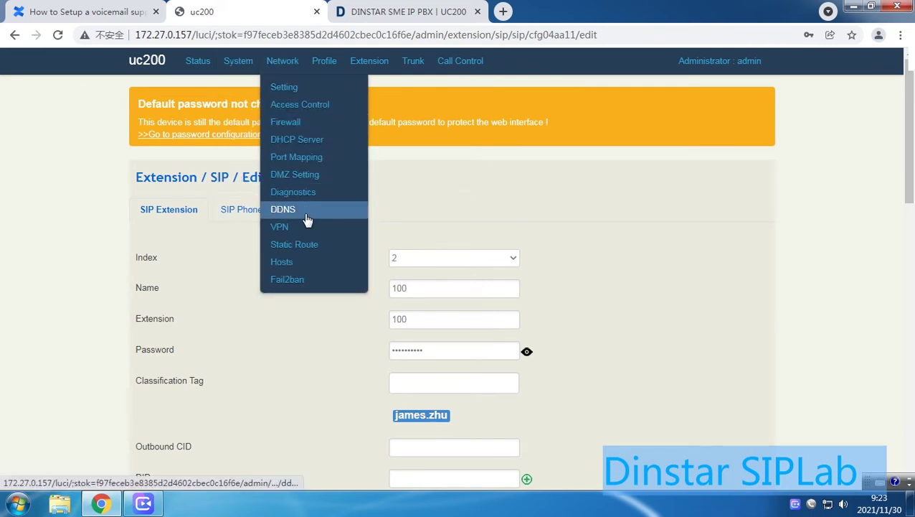
left_click(304, 114)
scroll(284, 149, "down", 1)
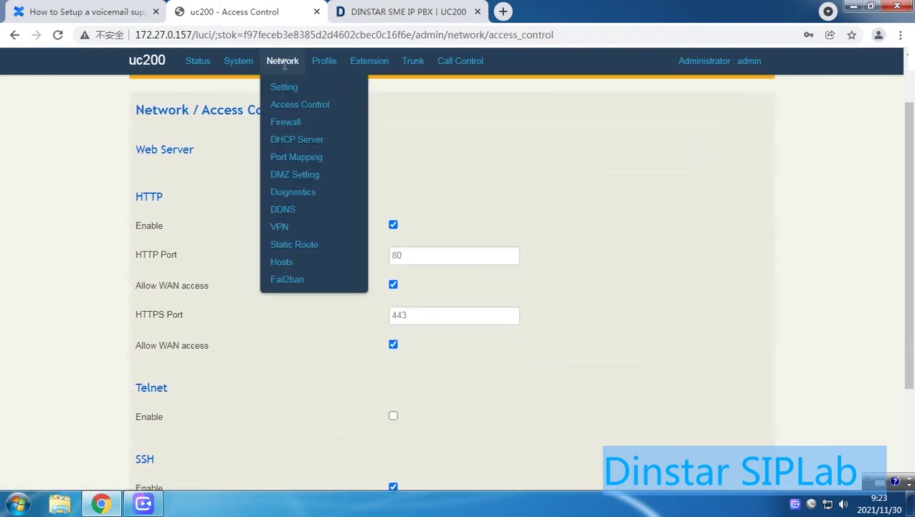
left_click(287, 88)
scroll(337, 224, "down", 2)
scroll(314, 226, "down", 1)
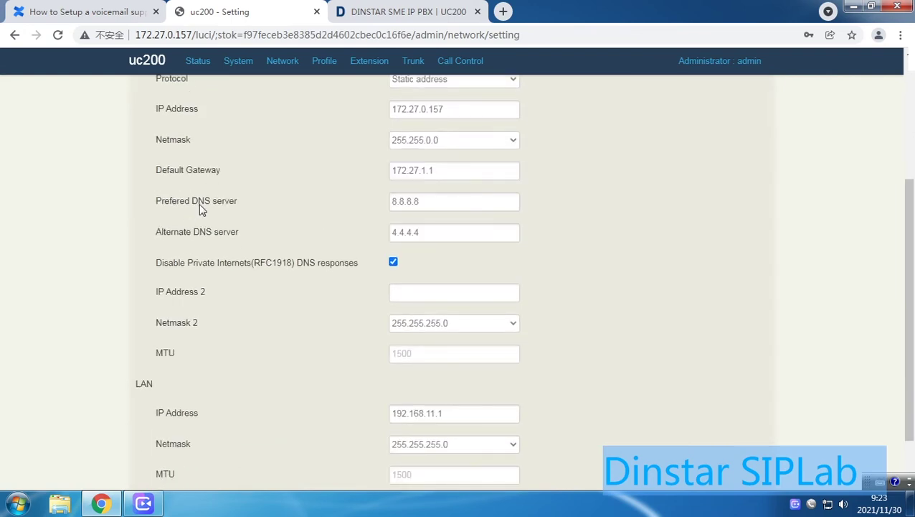
scroll(199, 203, "down", 1)
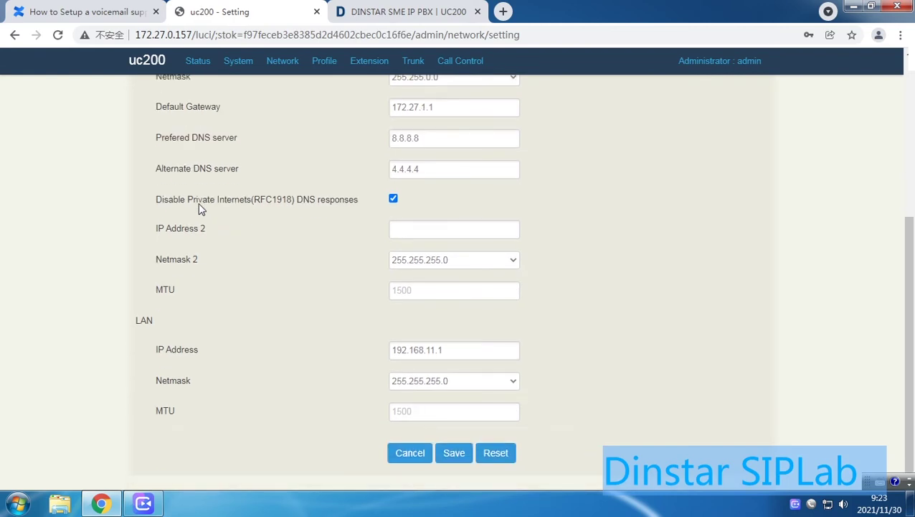
scroll(200, 208, "up", 2)
scroll(198, 203, "down", 2)
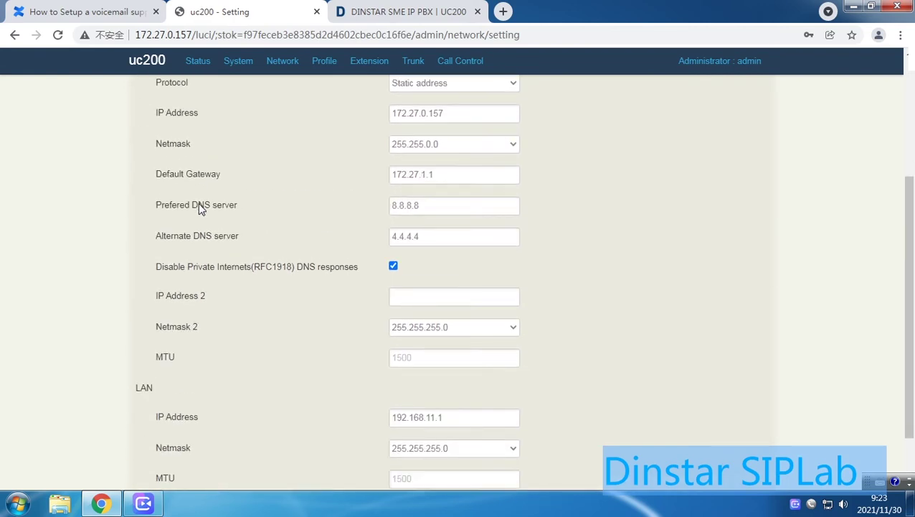
scroll(198, 202, "up", 2)
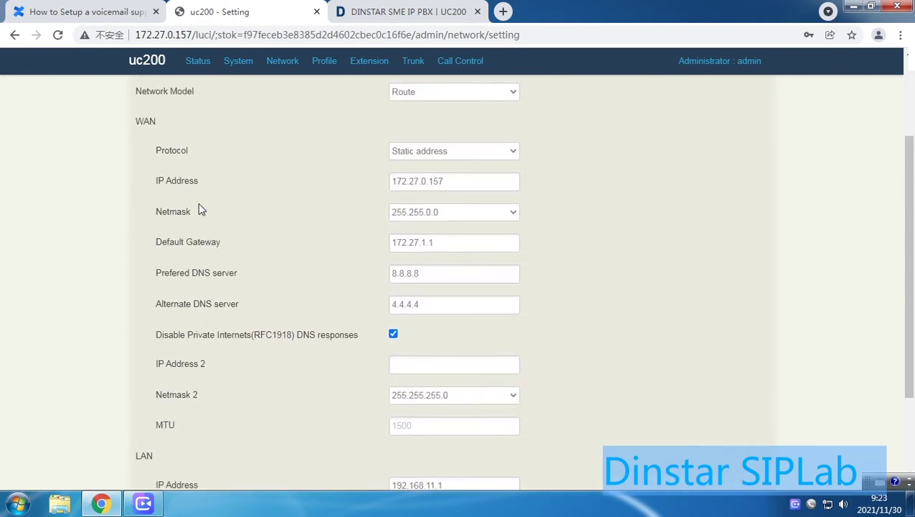
scroll(198, 202, "up", 2)
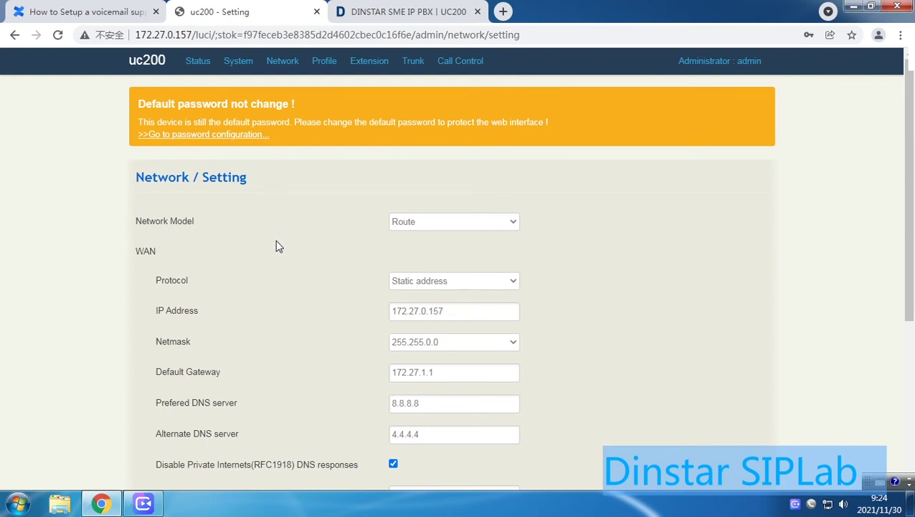
scroll(282, 249, "down", 1)
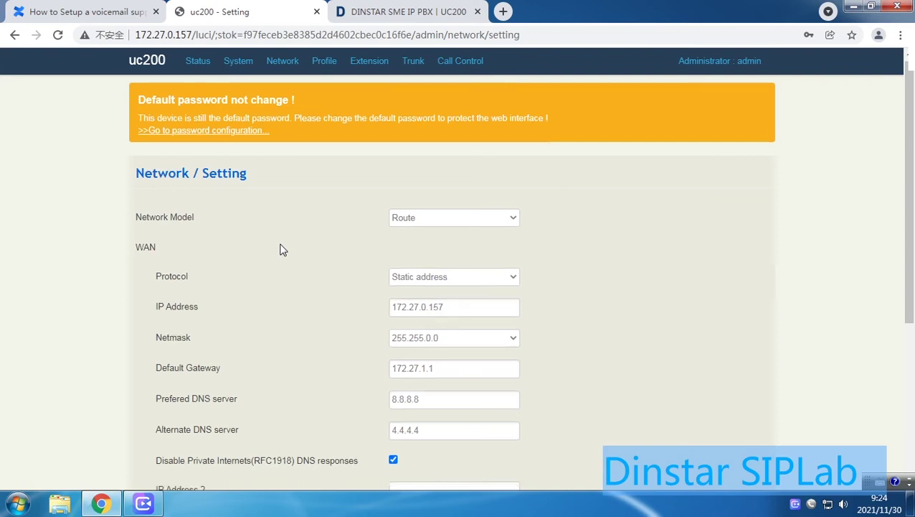
scroll(283, 248, "down", 4)
scroll(284, 248, "up", 5)
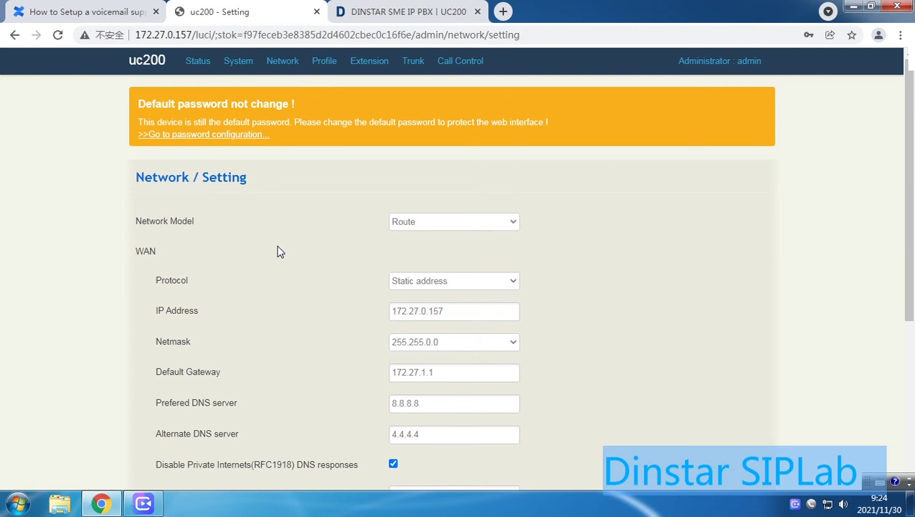
scroll(271, 249, "down", 4)
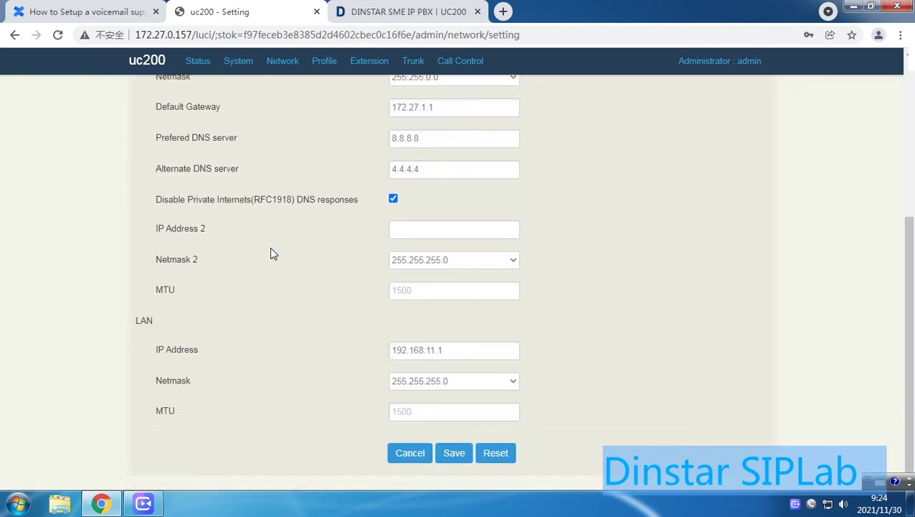
scroll(271, 251, "up", 2)
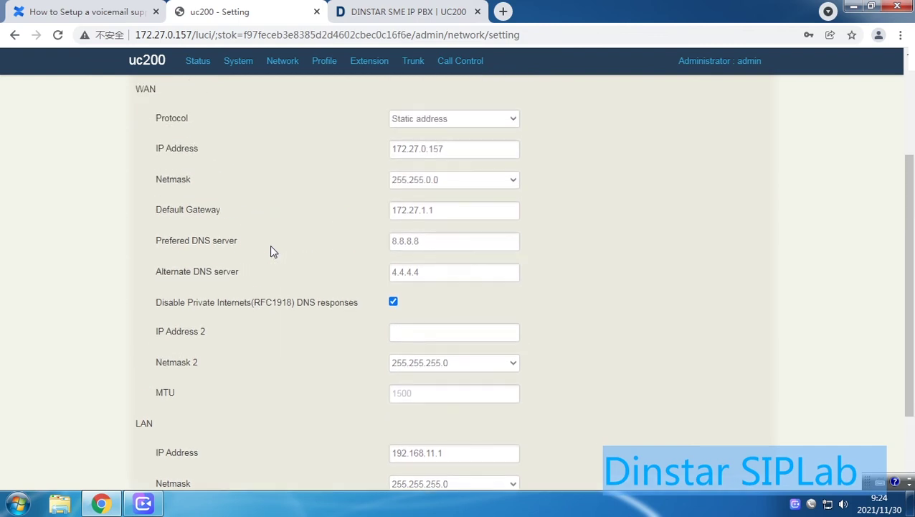
scroll(272, 251, "down", 2)
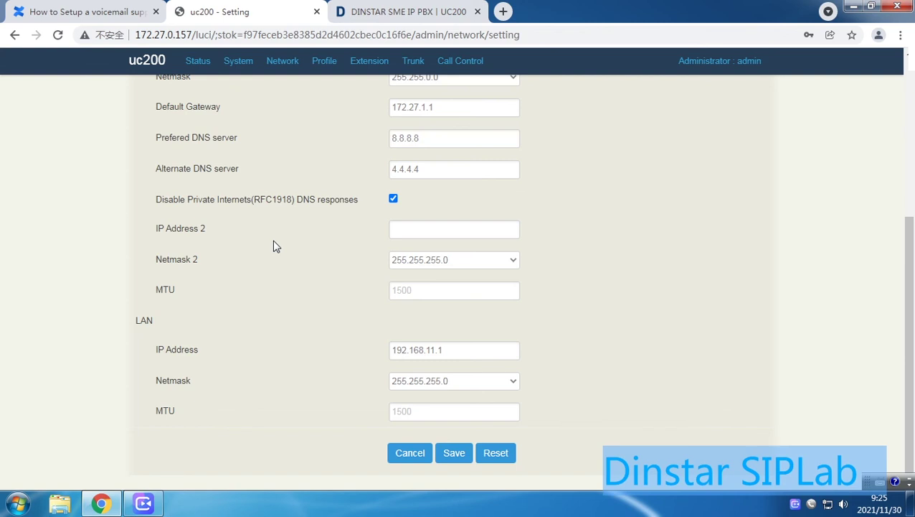
scroll(258, 287, "up", 4)
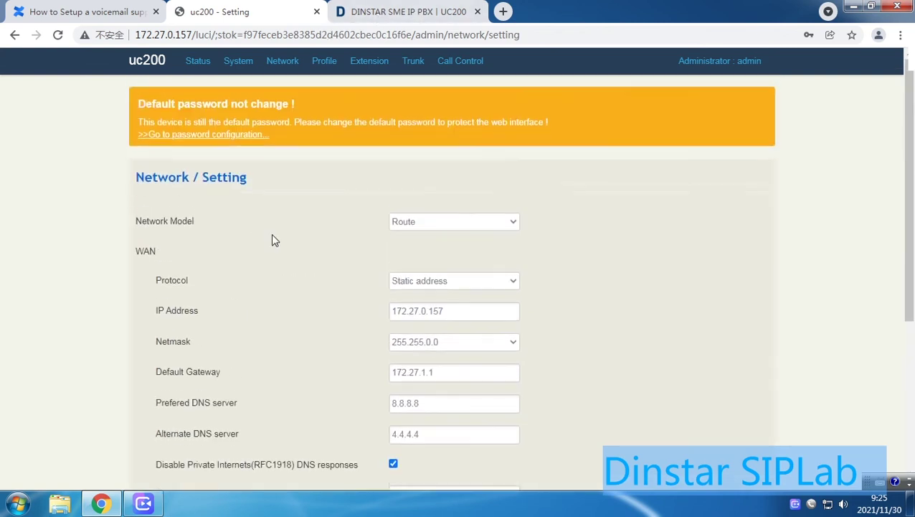
scroll(276, 215, "down", 1)
- Open the voicemail profile configuration and look over its storage and message settings
mouse_move(282, 60)
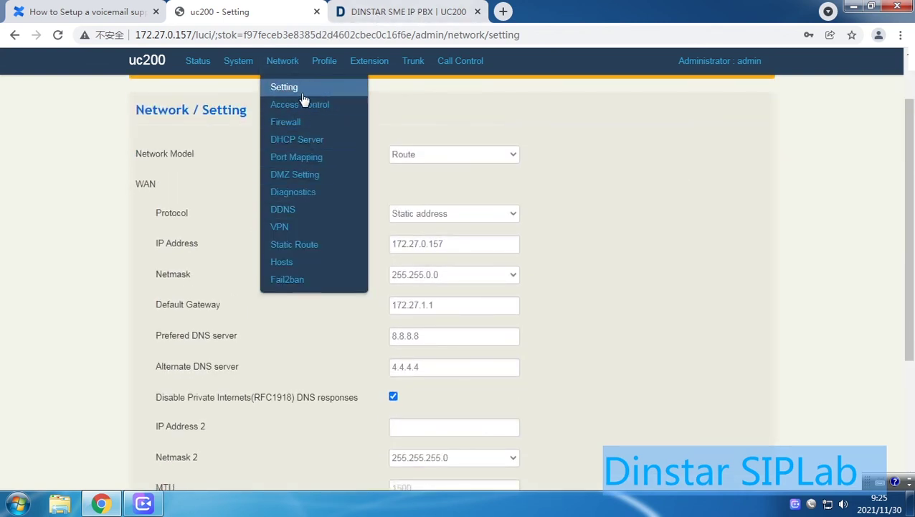
mouse_move(316, 69)
left_click(326, 317)
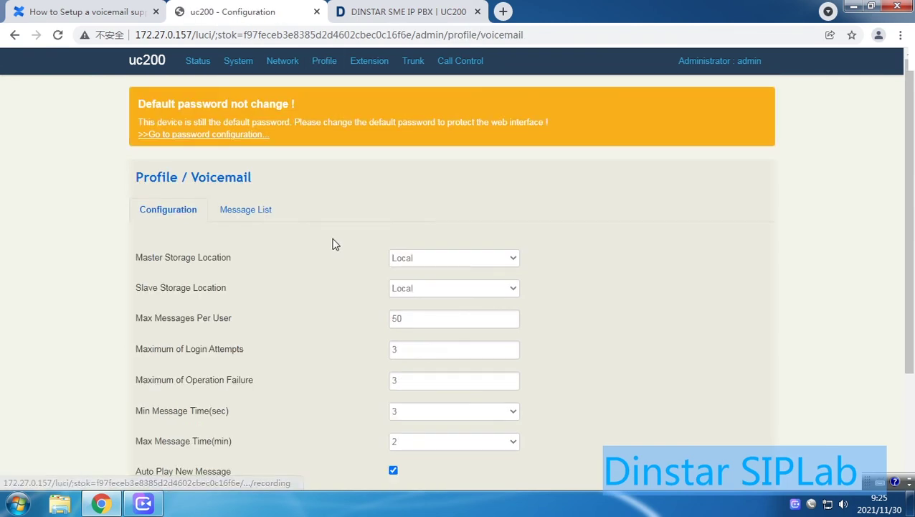
scroll(323, 236, "down", 2)
scroll(279, 158, "up", 2)
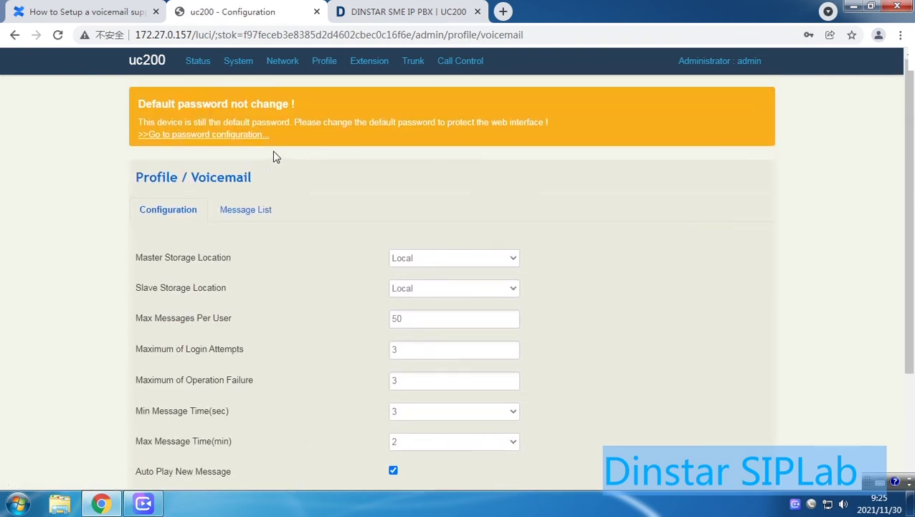
- Open the voicemail message list, play the newest message from extension 101 to extension 100, and pause it
left_click(254, 209)
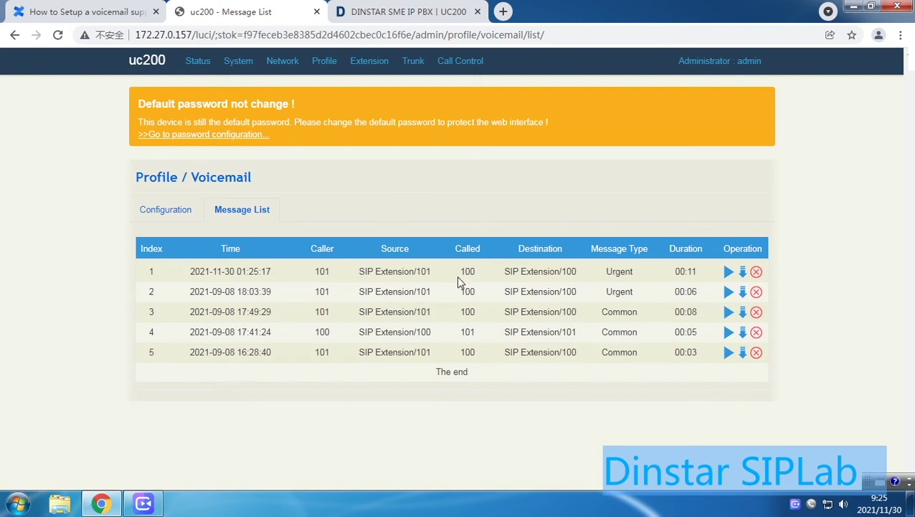
left_click(729, 271)
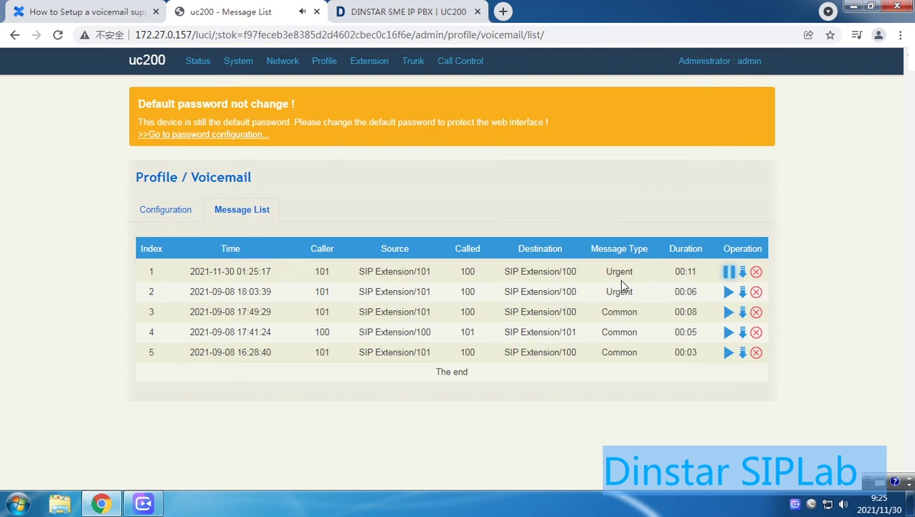
left_click(726, 275)
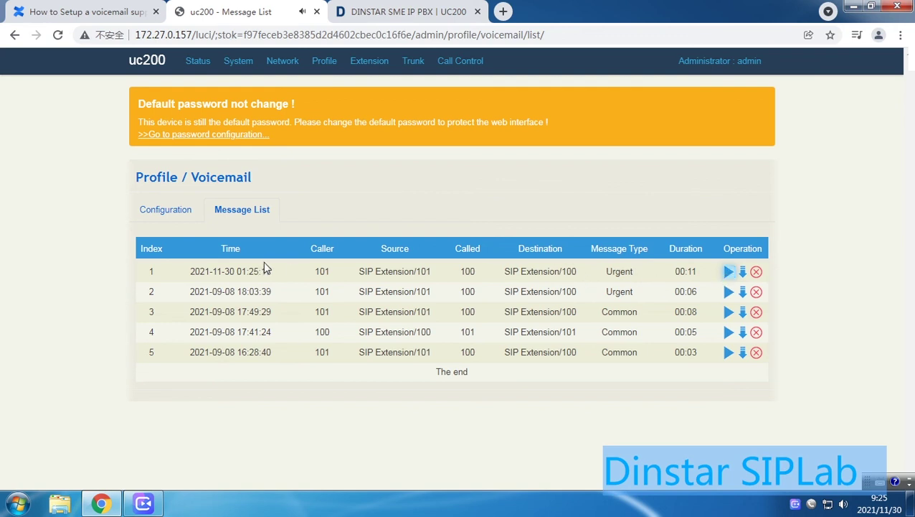